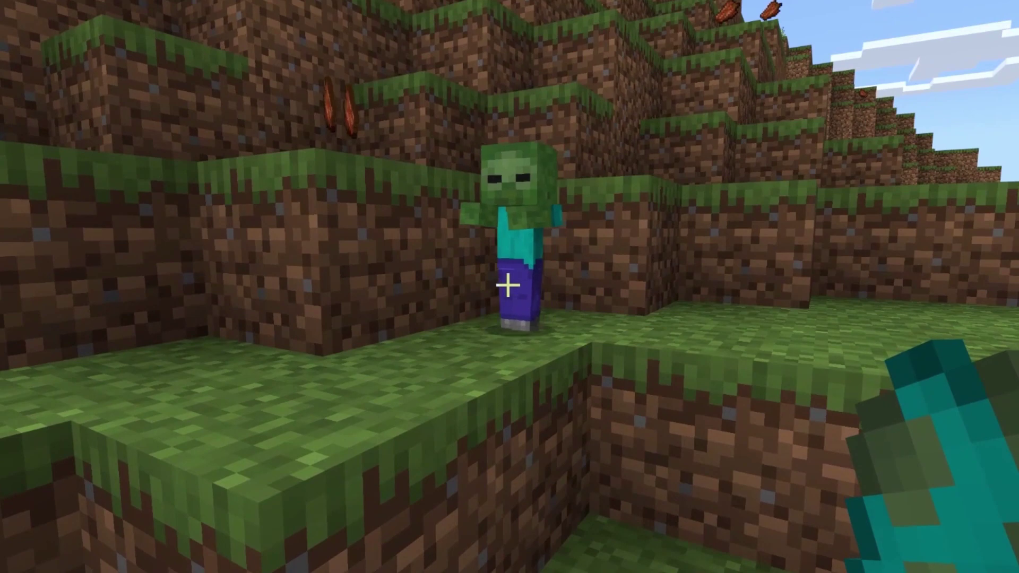
pyautogui.click(508, 286)
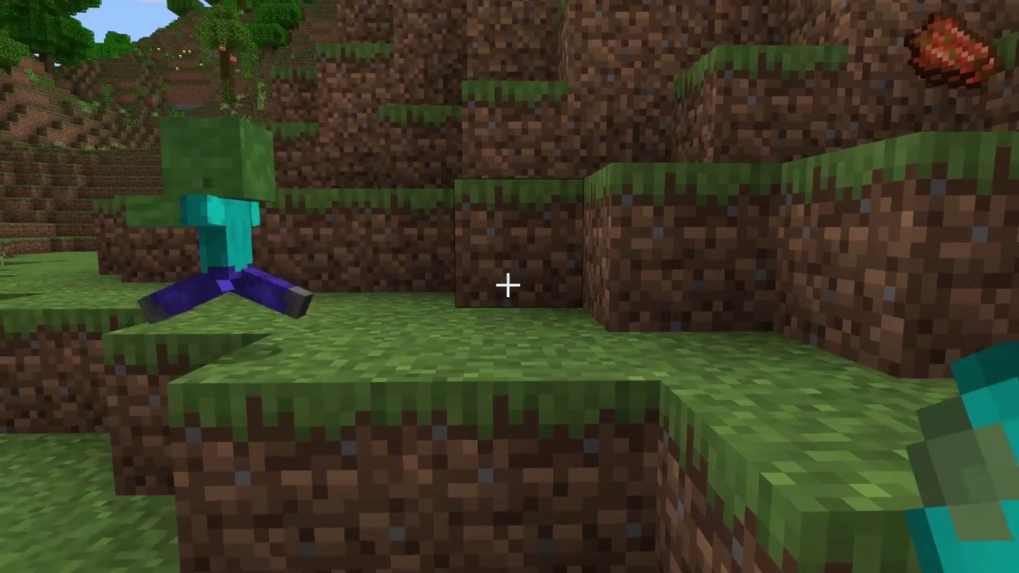
pyautogui.press('w')
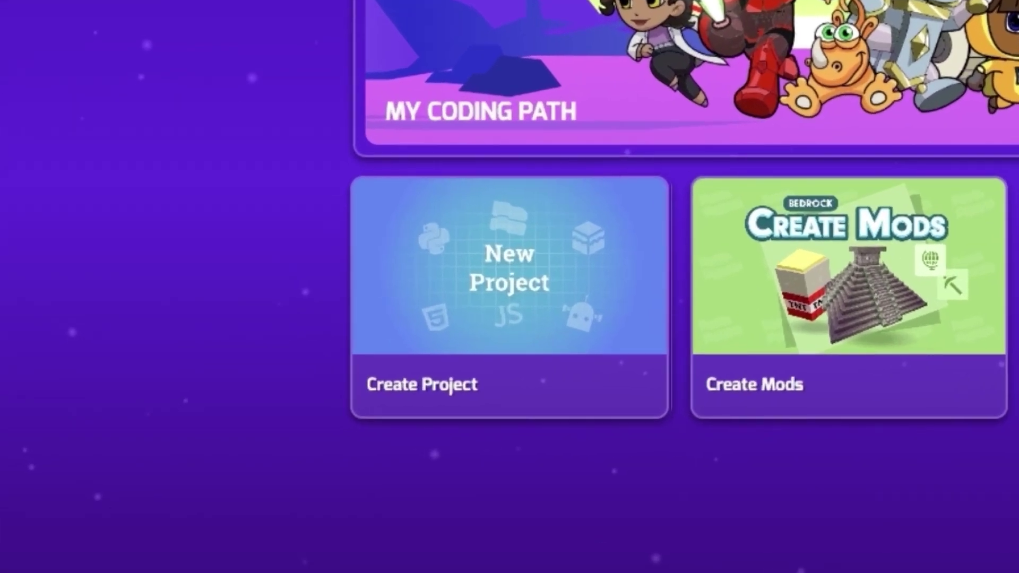
# Create a new mob project from the squid model for Minecraft Win 10 / Pocket Edition
pyautogui.click(537, 388)
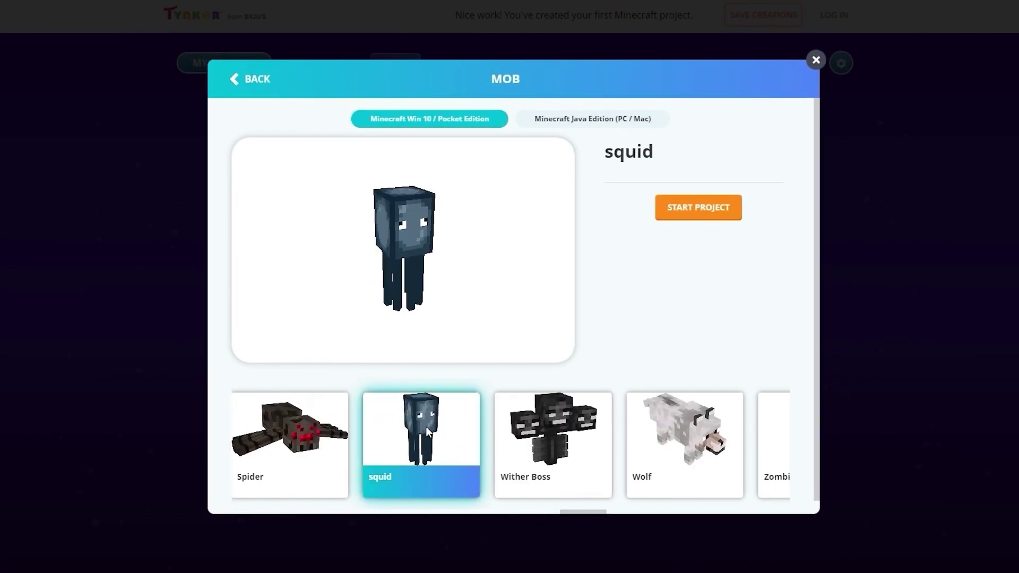
pyautogui.click(690, 215)
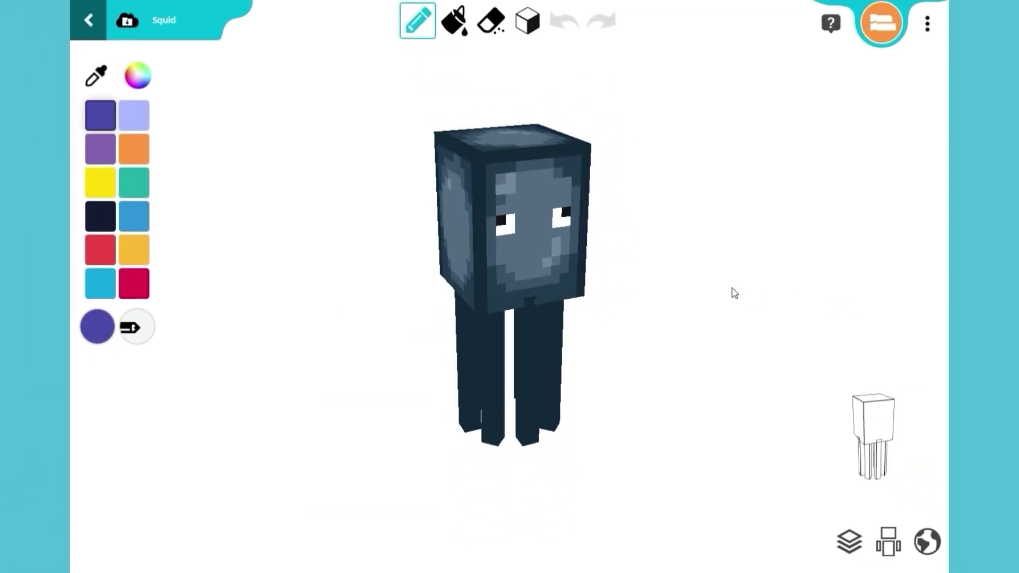
# Hide the squid's head, define a red-to-orange gradient, and fill one tentacle with it
pyautogui.moveTo(734, 293); pyautogui.dragTo(675, 290)
pyautogui.click(873, 421)
pyautogui.click(97, 326)
pyautogui.click(125, 513)
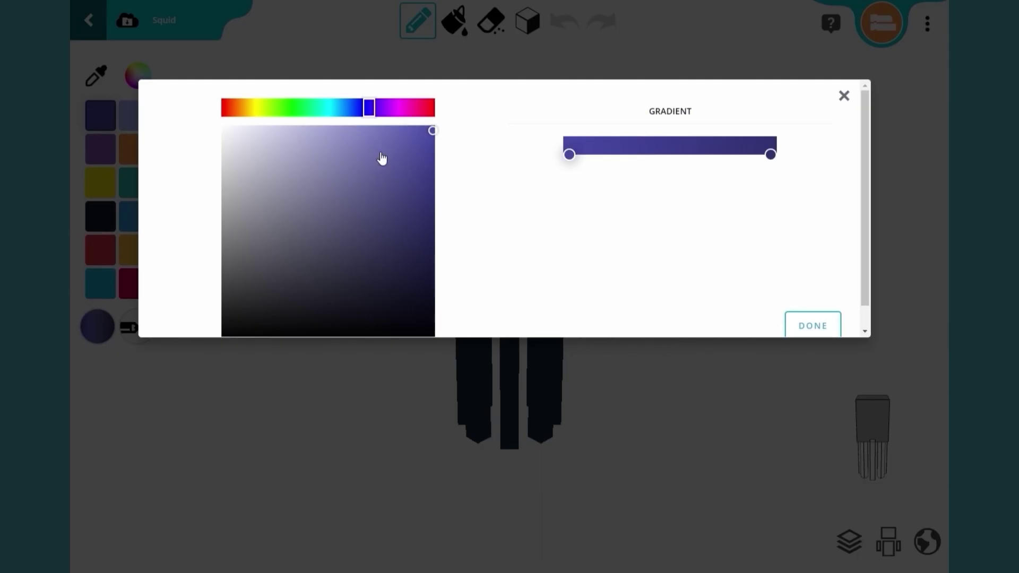
pyautogui.click(238, 111)
pyautogui.moveTo(233, 112); pyautogui.dragTo(247, 110)
pyautogui.click(481, 326)
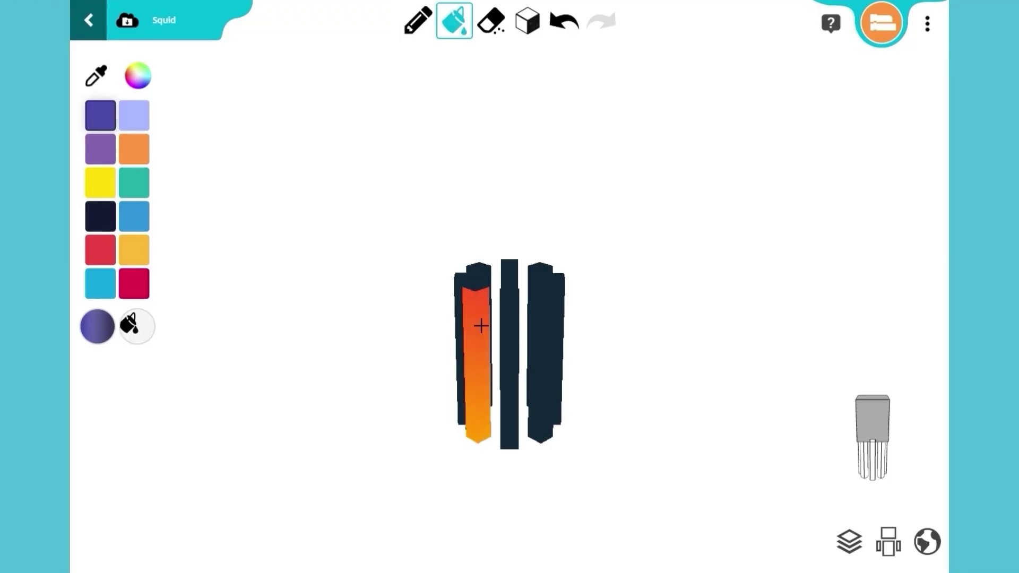
# Fill the remaining tentacle sides and ends with the same red-to-orange gradient
pyautogui.moveTo(498, 240); pyautogui.dragTo(460, 282)
pyautogui.click(574, 292)
pyautogui.moveTo(632, 314); pyautogui.dragTo(610, 212)
pyautogui.click(546, 394)
pyautogui.click(499, 377)
pyautogui.click(424, 419)
pyautogui.click(431, 479)
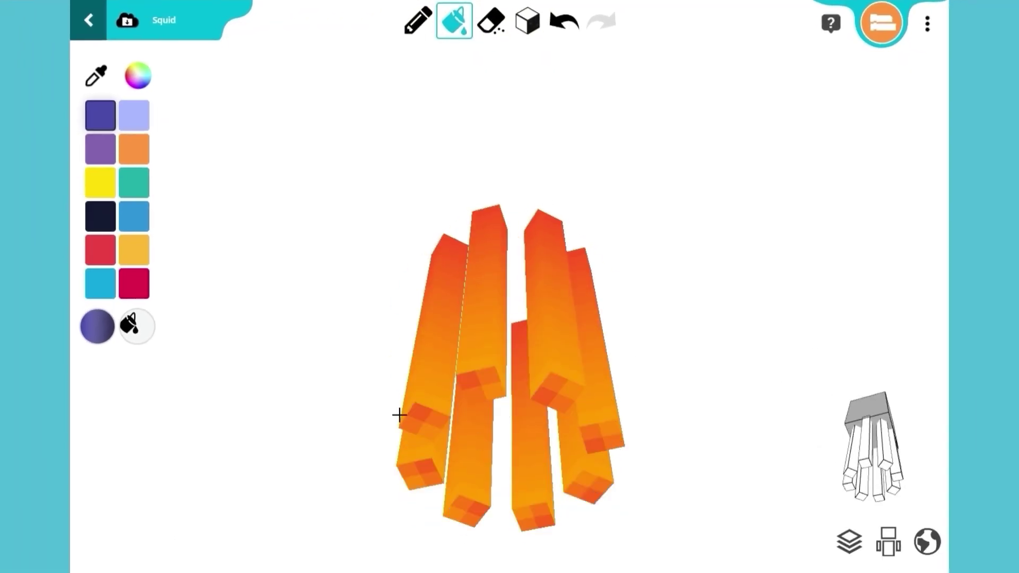
# Paint the tip of one tentacle solid blue on all sides as a boxing glove
pyautogui.click(134, 216)
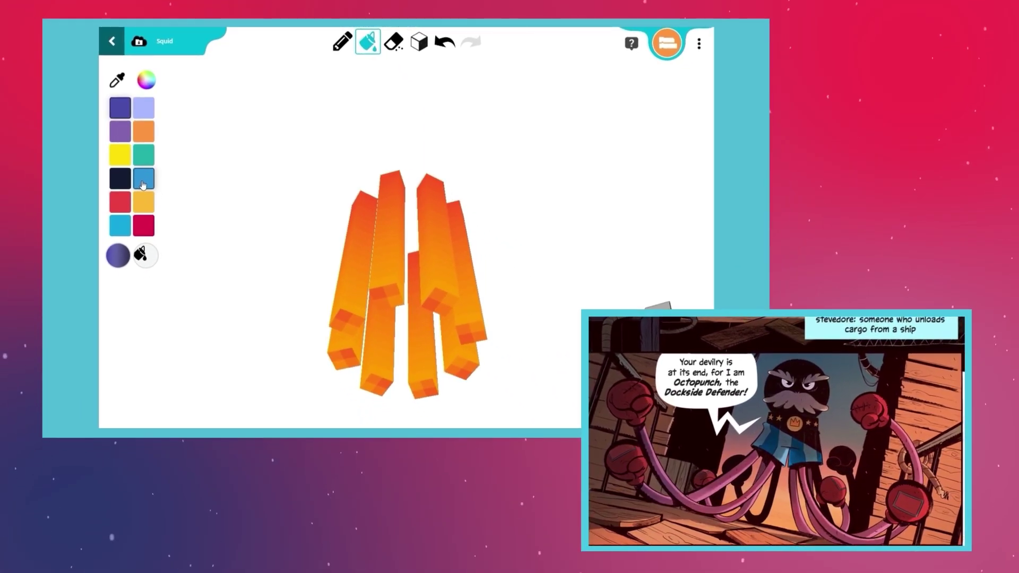
pyautogui.click(142, 185)
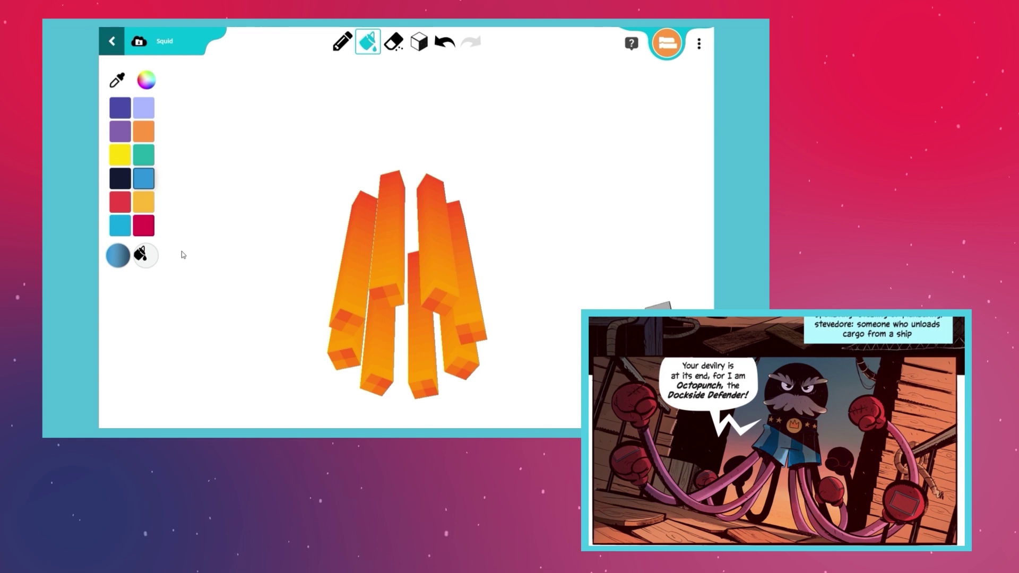
pyautogui.click(344, 318)
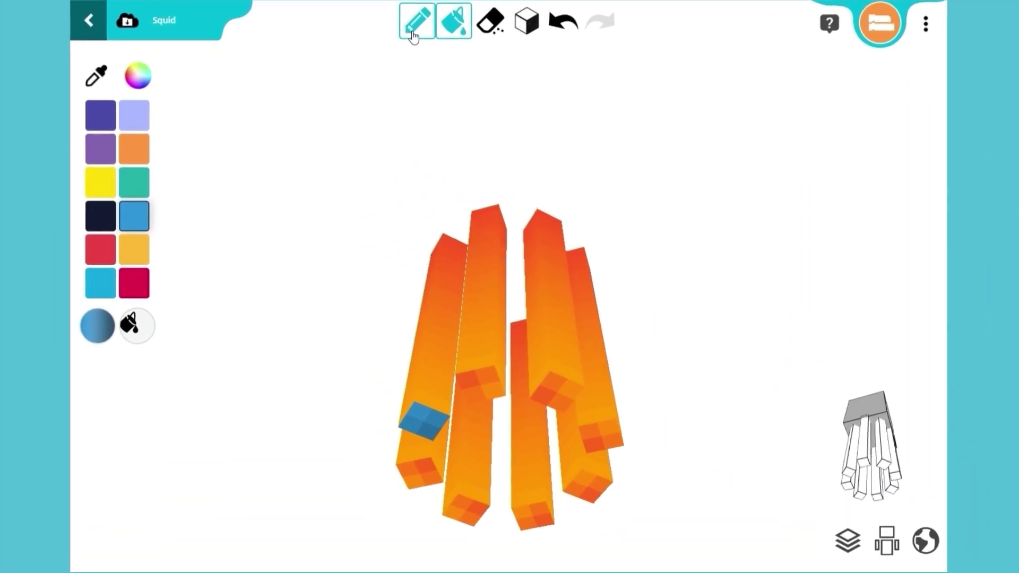
pyautogui.click(341, 47)
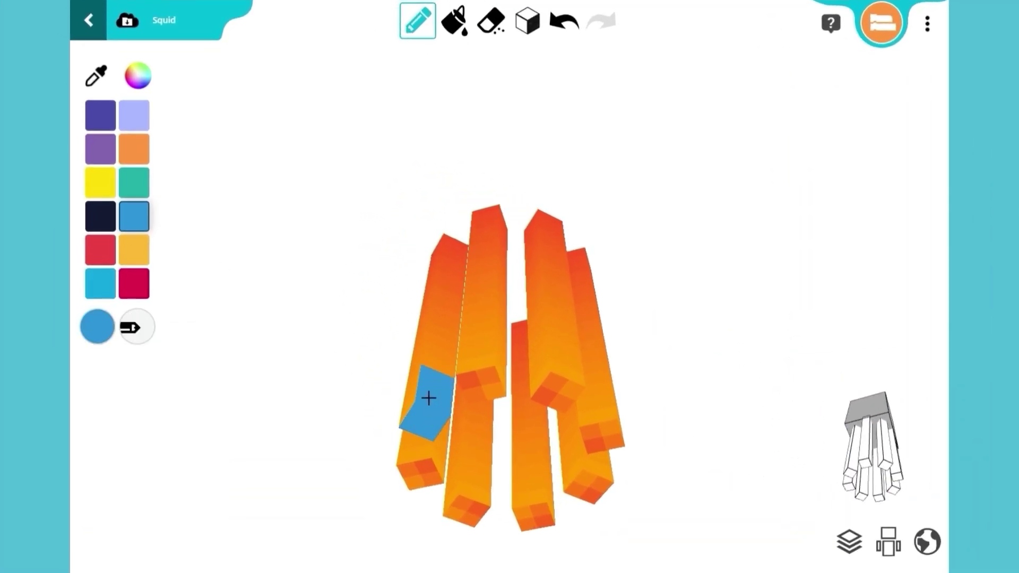
pyautogui.moveTo(429, 398); pyautogui.dragTo(412, 403)
pyautogui.moveTo(380, 401)
pyautogui.mouseDown()
pyautogui.moveTo(580, 341)
pyautogui.moveTo(535, 427)
pyautogui.mouseUp()
pyautogui.moveTo(508, 420)
pyautogui.mouseDown()
pyautogui.moveTo(496, 459)
pyautogui.moveTo(482, 460)
pyautogui.mouseUp()
pyautogui.moveTo(610, 414); pyautogui.dragTo(725, 378)
pyautogui.moveTo(569, 453); pyautogui.dragTo(550, 467)
pyautogui.moveTo(664, 452)
pyautogui.mouseDown()
pyautogui.moveTo(401, 372)
pyautogui.moveTo(467, 480)
pyautogui.mouseUp()
# Set the paint colour to pure red and paint the tip of the tentacle next to the blue one
pyautogui.click(142, 78)
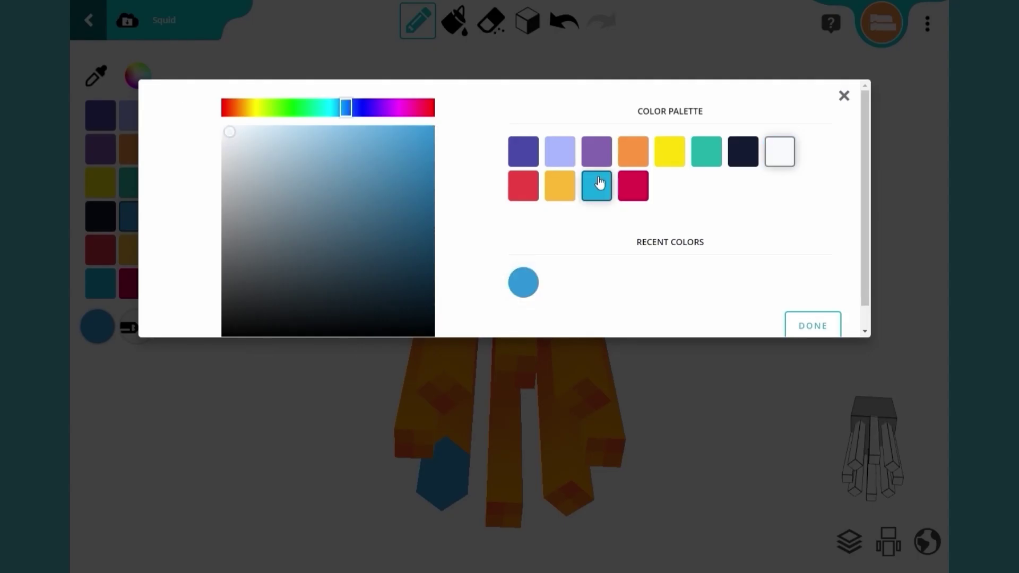
pyautogui.click(848, 101)
pyautogui.moveTo(421, 412); pyautogui.dragTo(291, 371)
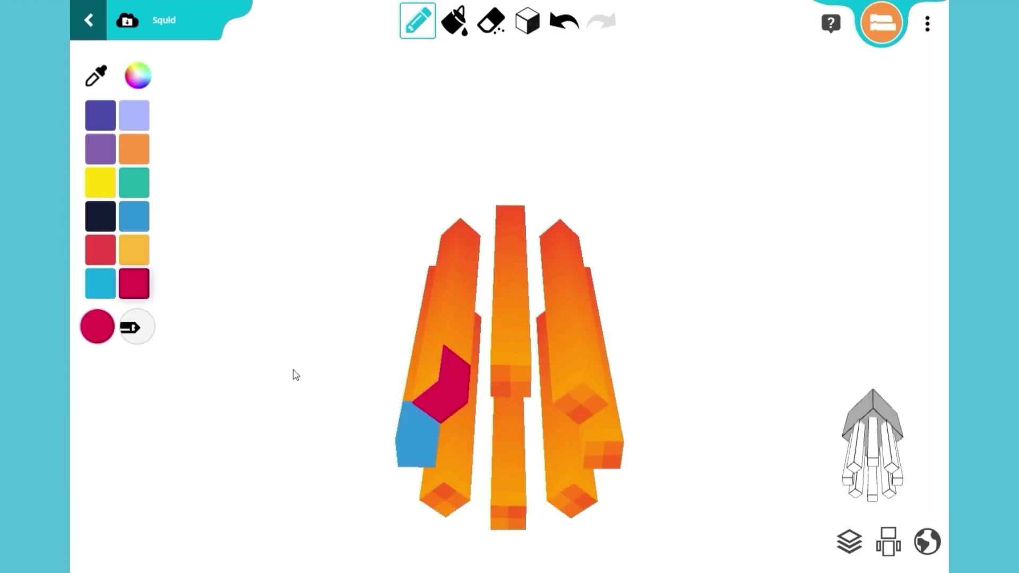
pyautogui.click(137, 69)
pyautogui.moveTo(238, 116); pyautogui.dragTo(225, 113)
pyautogui.click(468, 386)
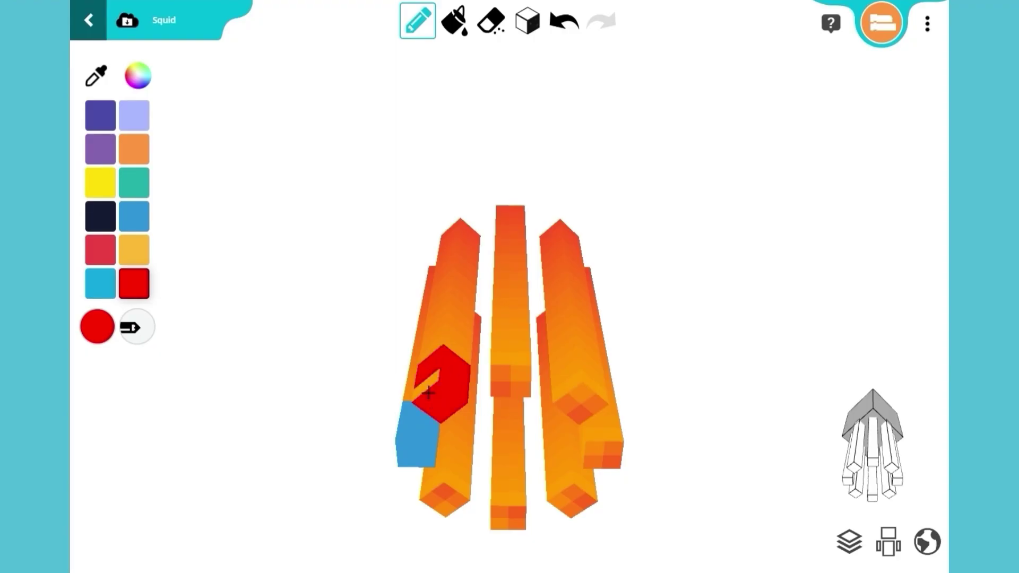
pyautogui.moveTo(429, 394); pyautogui.dragTo(428, 382)
pyautogui.moveTo(339, 403); pyautogui.dragTo(435, 402)
pyautogui.moveTo(580, 400); pyautogui.dragTo(590, 433)
# Switch the paint colour to white and paint the tip of another tentacle on all sides
pyautogui.click(136, 87)
pyautogui.click(468, 386)
pyautogui.moveTo(565, 477); pyautogui.dragTo(541, 486)
pyautogui.moveTo(539, 522)
pyautogui.mouseDown()
pyautogui.moveTo(539, 472)
pyautogui.moveTo(551, 473)
pyautogui.mouseUp()
pyautogui.moveTo(433, 481); pyautogui.dragTo(462, 520)
# Sample a colour from a painted glove, paint another tentacle's tip with it, and undo the last stroke
pyautogui.click(96, 76)
pyautogui.click(475, 507)
pyautogui.moveTo(525, 478); pyautogui.dragTo(548, 512)
pyautogui.moveTo(297, 510)
pyautogui.mouseDown()
pyautogui.moveTo(294, 465)
pyautogui.moveTo(329, 414)
pyautogui.mouseUp()
pyautogui.hotkey('ctrl', 'z')
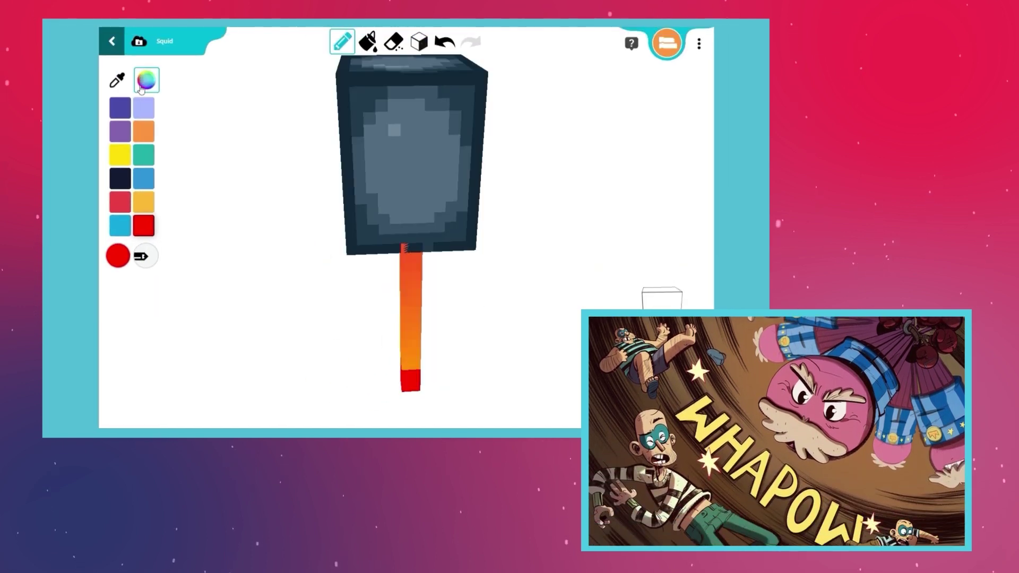
# Sample the tentacle's orange and define a matching red-to-orange gradient from it for the head
pyautogui.click(117, 80)
pyautogui.click(412, 302)
pyautogui.click(146, 80)
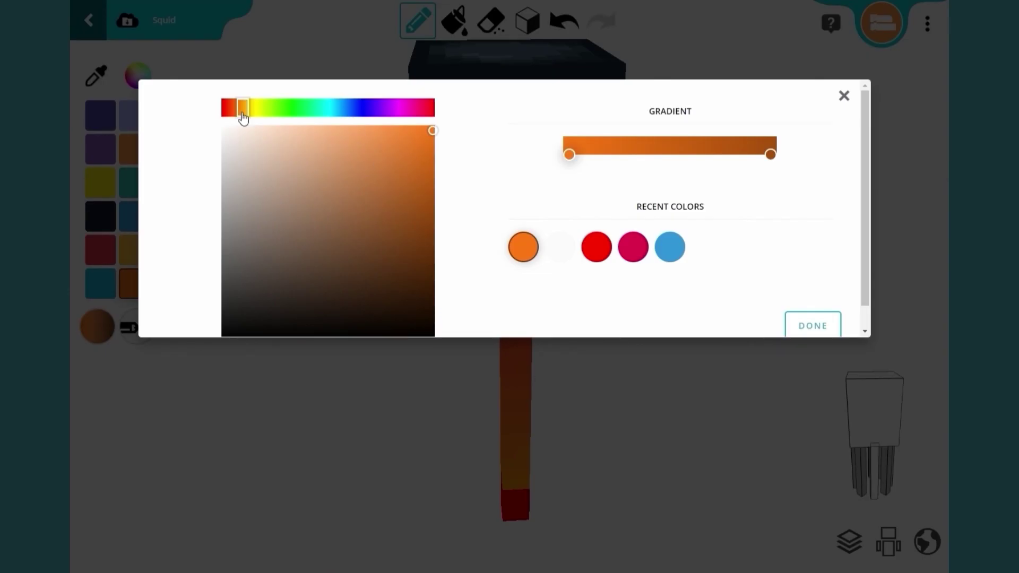
pyautogui.moveTo(231, 111); pyautogui.dragTo(225, 110)
pyautogui.click(400, 130)
pyautogui.click(774, 156)
pyautogui.click(430, 130)
pyautogui.click(243, 110)
# Fill every face of the squid's head with the red-to-orange gradient
pyautogui.click(459, 24)
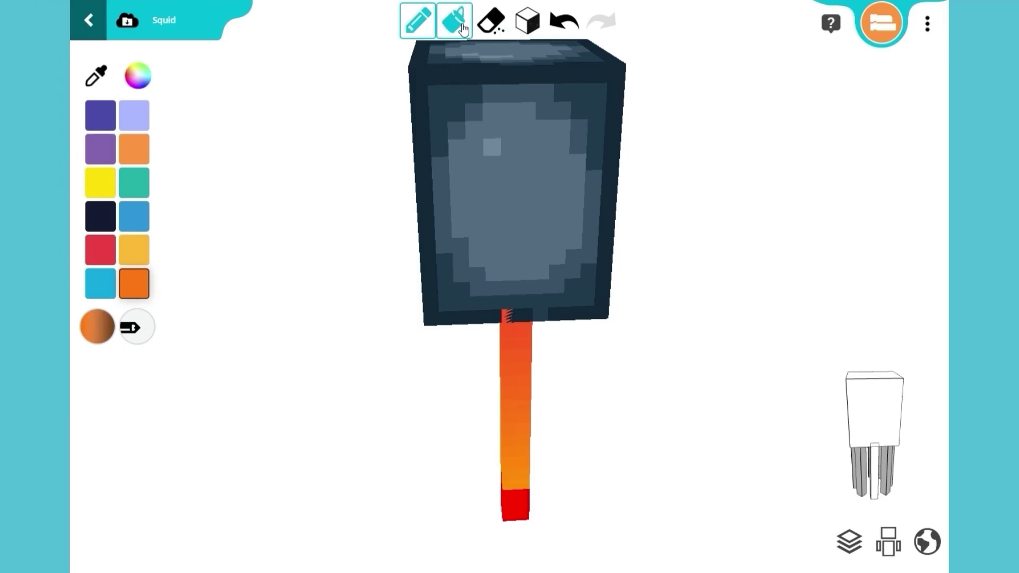
pyautogui.click(154, 326)
pyautogui.click(189, 436)
pyautogui.click(677, 143)
pyautogui.moveTo(817, 136); pyautogui.dragTo(680, 129)
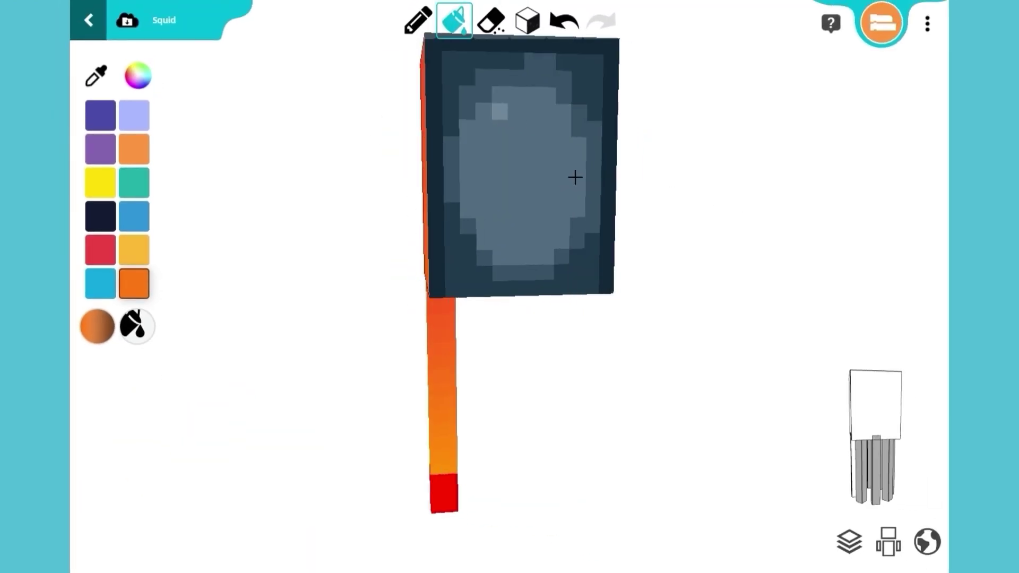
pyautogui.click(679, 129)
pyautogui.moveTo(818, 159); pyautogui.dragTo(720, 162)
pyautogui.click(606, 201)
pyautogui.moveTo(690, 229); pyautogui.dragTo(699, 297)
pyautogui.click(552, 189)
pyautogui.moveTo(690, 202); pyautogui.dragTo(661, 136)
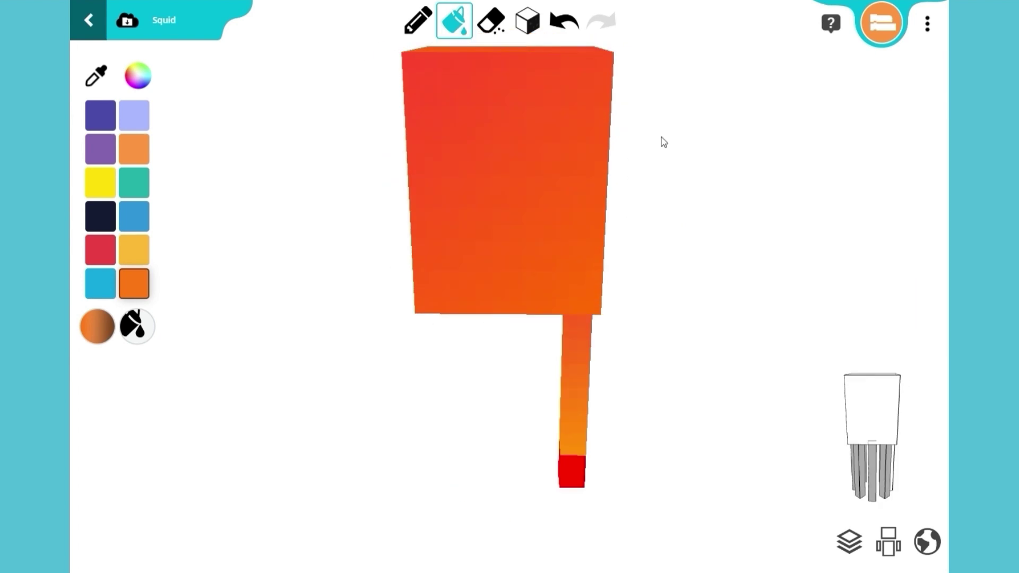
# Paint a solid blue band around the lower part of the head as shorts
pyautogui.moveTo(738, 445); pyautogui.dragTo(591, 414)
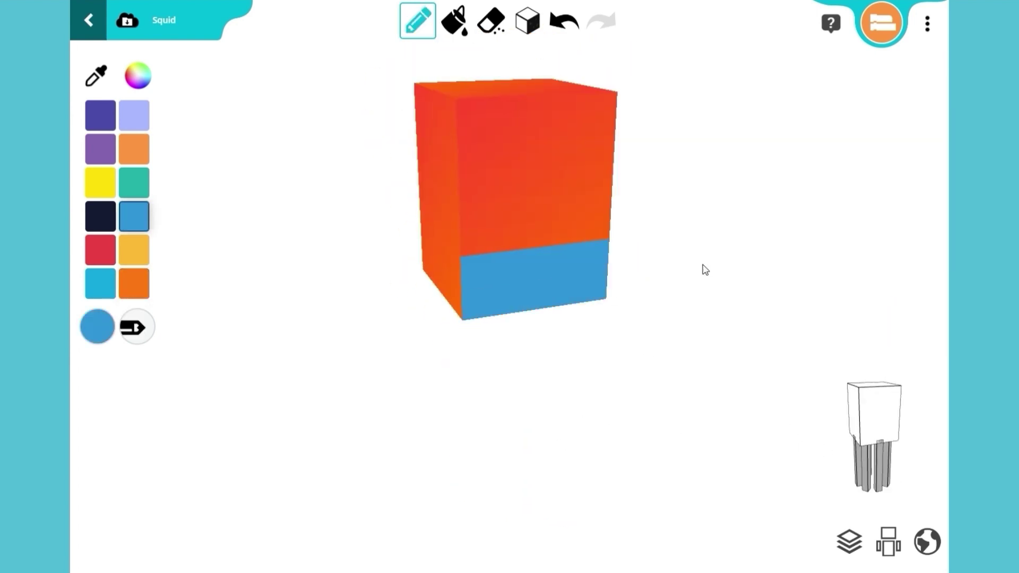
pyautogui.click(137, 328)
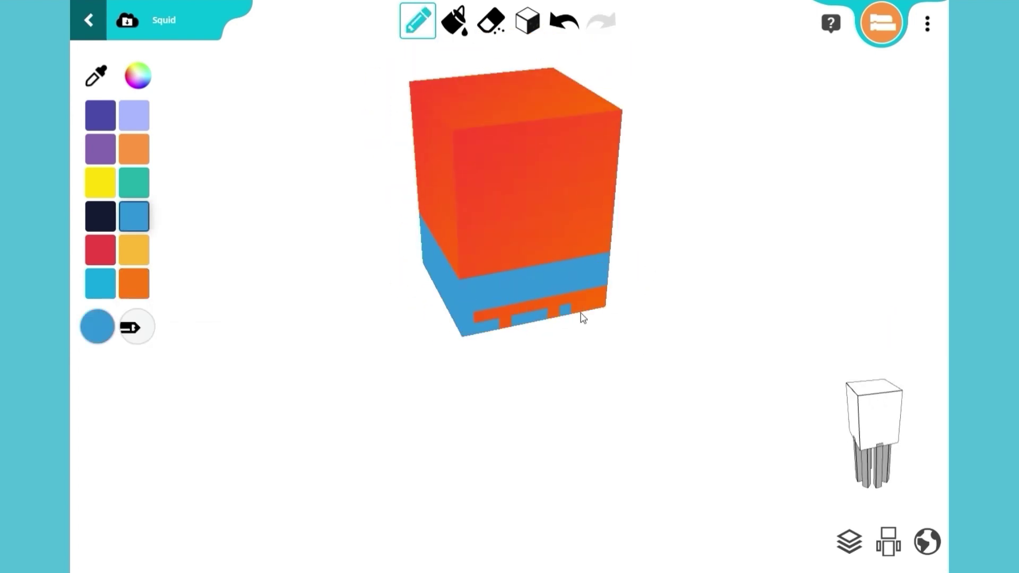
pyautogui.moveTo(626, 329); pyautogui.dragTo(589, 324)
pyautogui.moveTo(562, 305)
pyautogui.mouseDown()
pyautogui.moveTo(483, 310)
pyautogui.moveTo(573, 284)
pyautogui.mouseUp()
pyautogui.moveTo(658, 319); pyautogui.dragTo(563, 319)
# Paint a white vertical stripe with a red stripe on each side on one face of the blue band
pyautogui.click(138, 75)
pyautogui.moveTo(511, 313); pyautogui.dragTo(511, 280)
pyautogui.hotkey('ctrl', 'z')
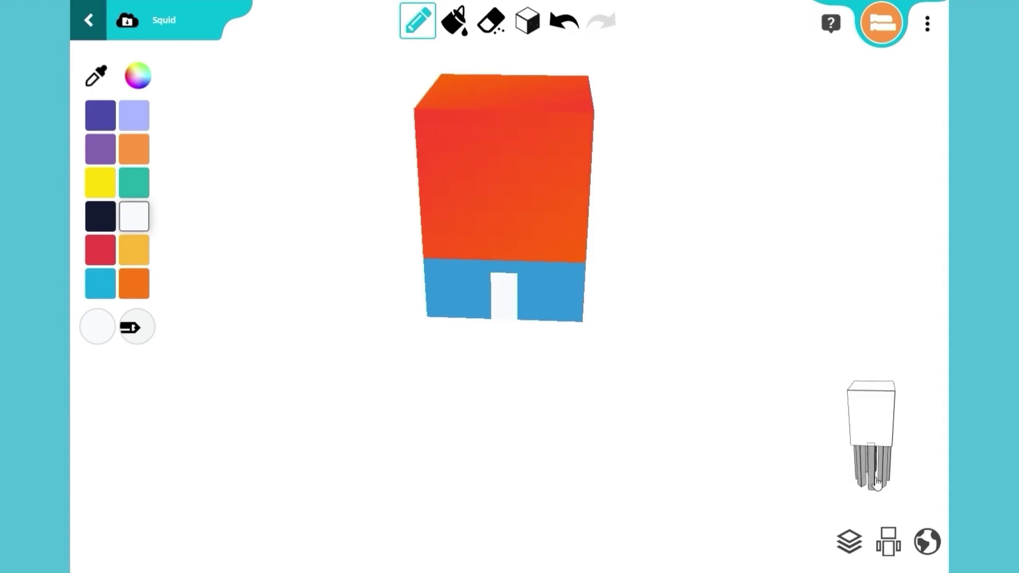
pyautogui.click(871, 467)
pyautogui.moveTo(690, 339); pyautogui.dragTo(600, 353)
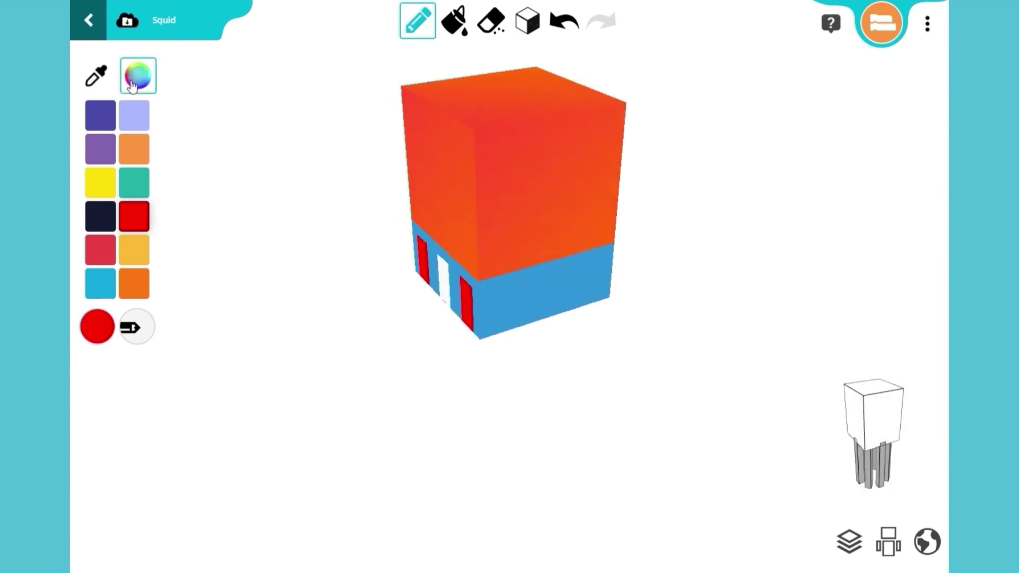
# Sample the red and white stripes and continue the alternating pattern on the adjacent face of the blue band
pyautogui.moveTo(503, 329)
pyautogui.mouseDown()
pyautogui.moveTo(502, 287)
pyautogui.moveTo(549, 302)
pyautogui.mouseUp()
pyautogui.click(97, 75)
pyautogui.click(466, 302)
pyautogui.click(96, 75)
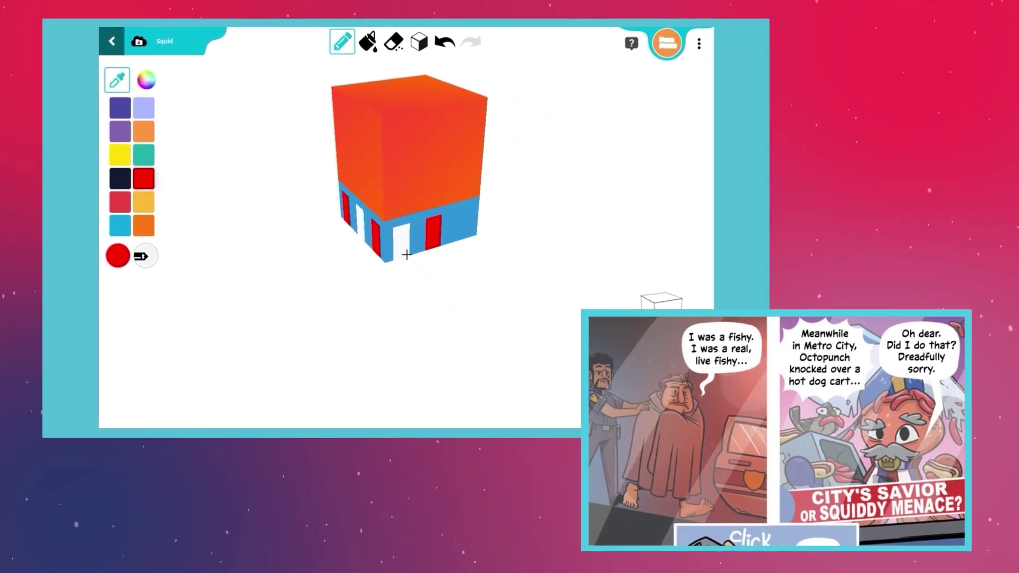
pyautogui.click(507, 313)
pyautogui.moveTo(659, 339); pyautogui.dragTo(573, 367)
pyautogui.moveTo(521, 324); pyautogui.dragTo(534, 344)
pyautogui.moveTo(509, 298); pyautogui.dragTo(435, 271)
# Paint alternating stripes on the third face of the blue band, using the sampled white and red
pyautogui.click(117, 80)
pyautogui.click(357, 218)
pyautogui.moveTo(387, 224)
pyautogui.mouseDown()
pyautogui.moveTo(398, 248)
pyautogui.moveTo(466, 238)
pyautogui.mouseUp()
pyautogui.click(117, 81)
pyautogui.click(368, 229)
pyautogui.click(117, 80)
pyautogui.click(393, 236)
pyautogui.moveTo(478, 287); pyautogui.dragTo(353, 257)
# Paint the remaining blank face of the blue band with the sampled white and red stripe colours
pyautogui.click(117, 80)
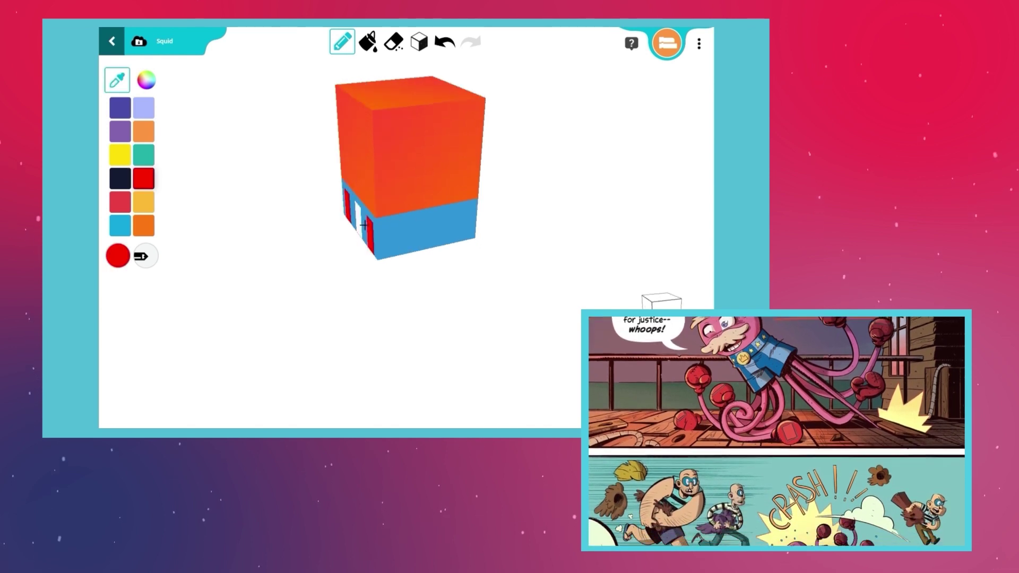
pyautogui.click(358, 220)
pyautogui.moveTo(390, 228)
pyautogui.mouseDown()
pyautogui.moveTo(415, 256)
pyautogui.moveTo(426, 236)
pyautogui.moveTo(466, 239)
pyautogui.mouseUp()
pyautogui.click(117, 80)
pyautogui.click(369, 236)
pyautogui.click(117, 80)
pyautogui.click(398, 248)
pyautogui.moveTo(478, 292); pyautogui.dragTo(406, 268)
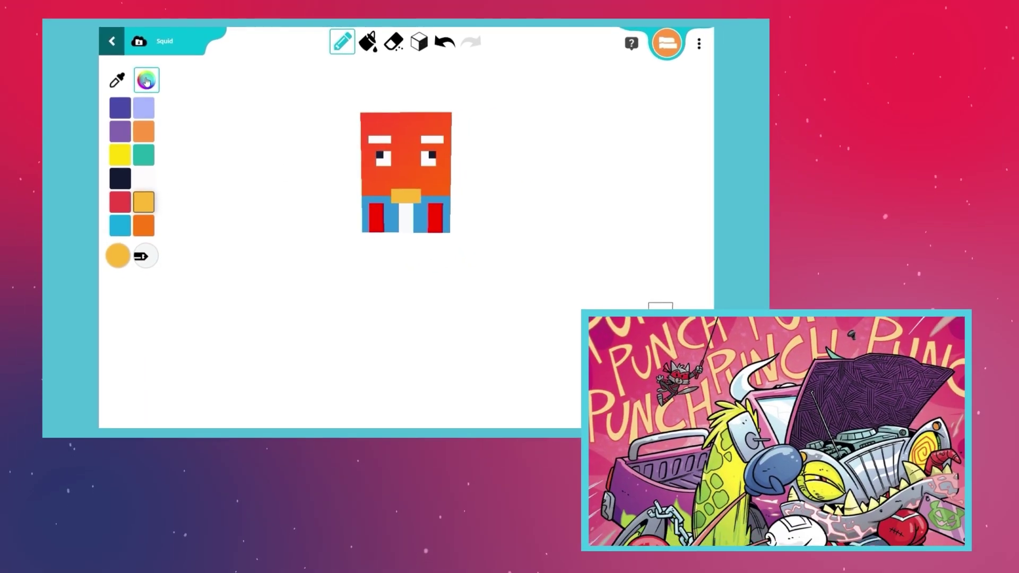
# Darken the gold paint colour and paint the centre of the belt buckle with it
pyautogui.click(103, 79)
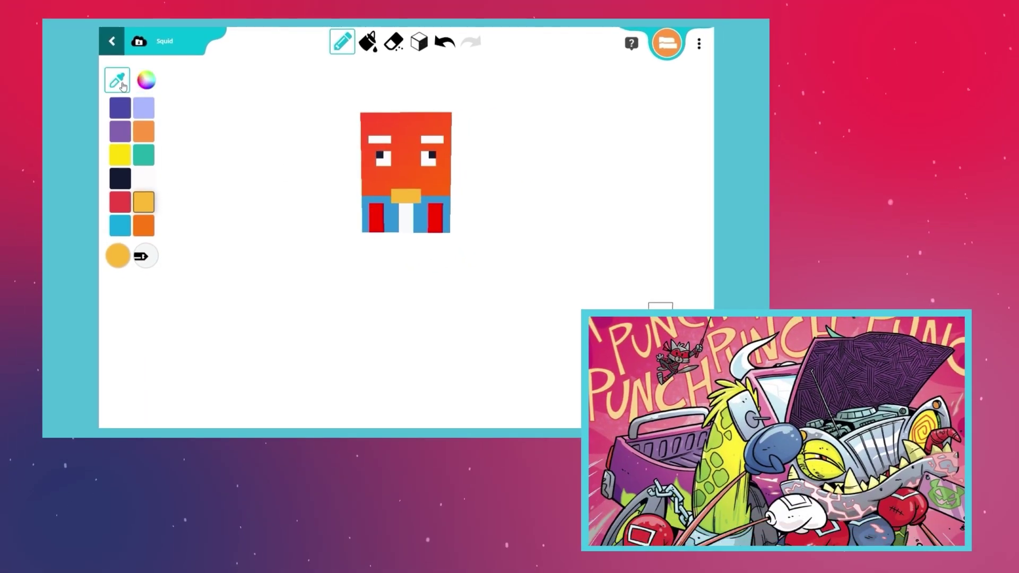
pyautogui.click(146, 80)
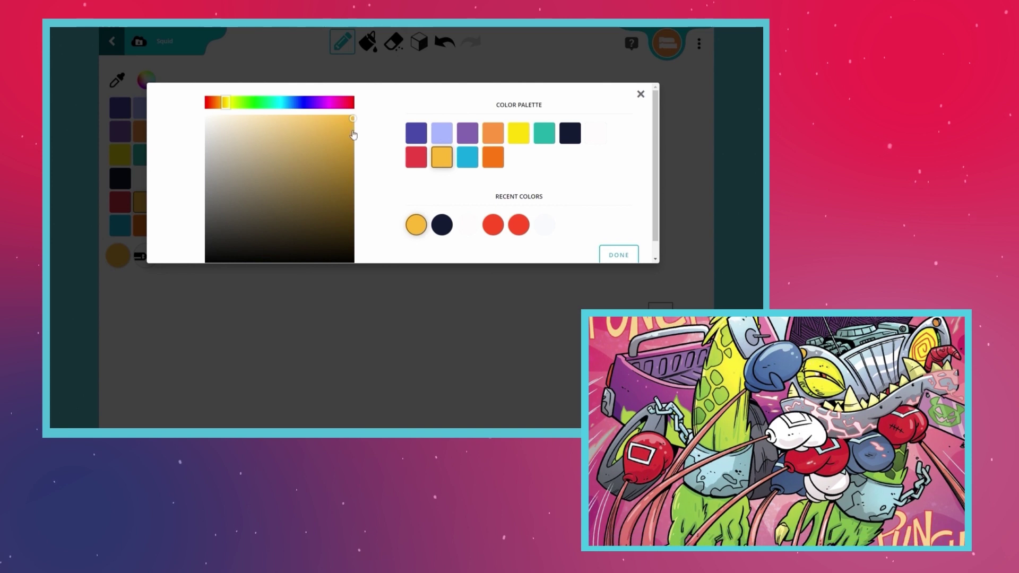
pyautogui.click(338, 145)
pyautogui.click(616, 255)
pyautogui.moveTo(403, 193); pyautogui.dragTo(410, 193)
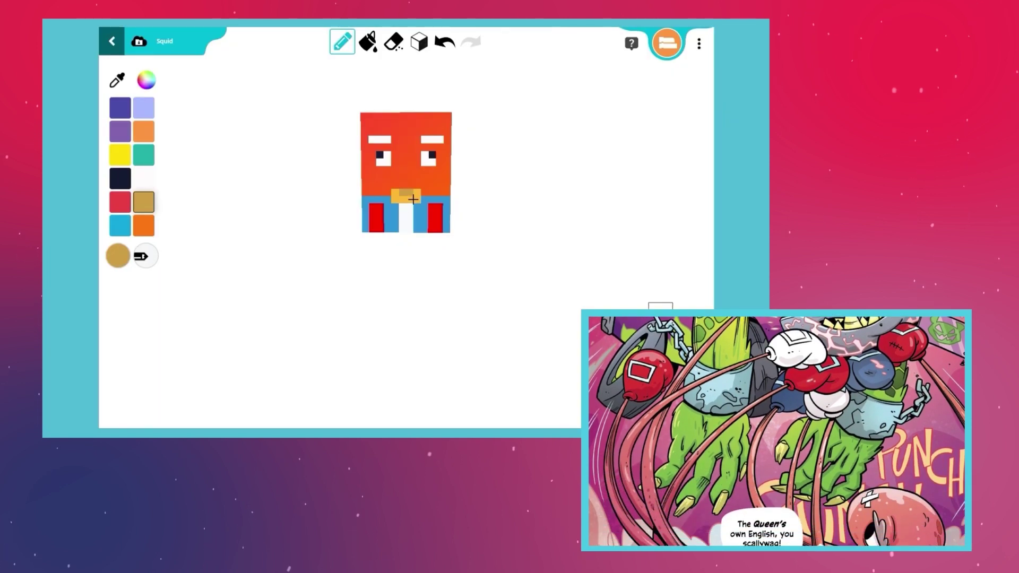
pyautogui.click(409, 196)
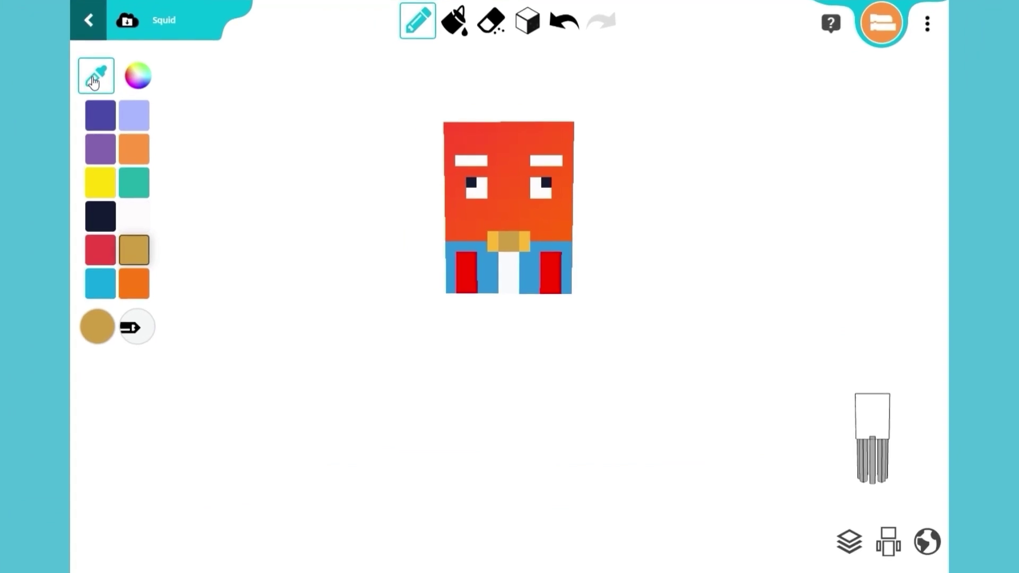
# Set the paint colour to light grey and paint a moustache on the face above the belt buckle
pyautogui.click(146, 80)
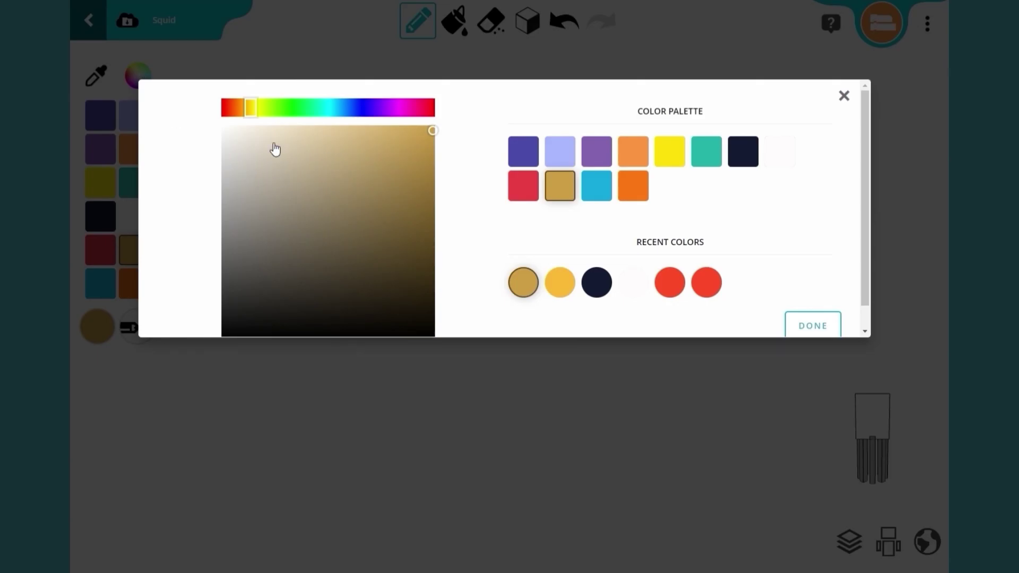
pyautogui.click(836, 319)
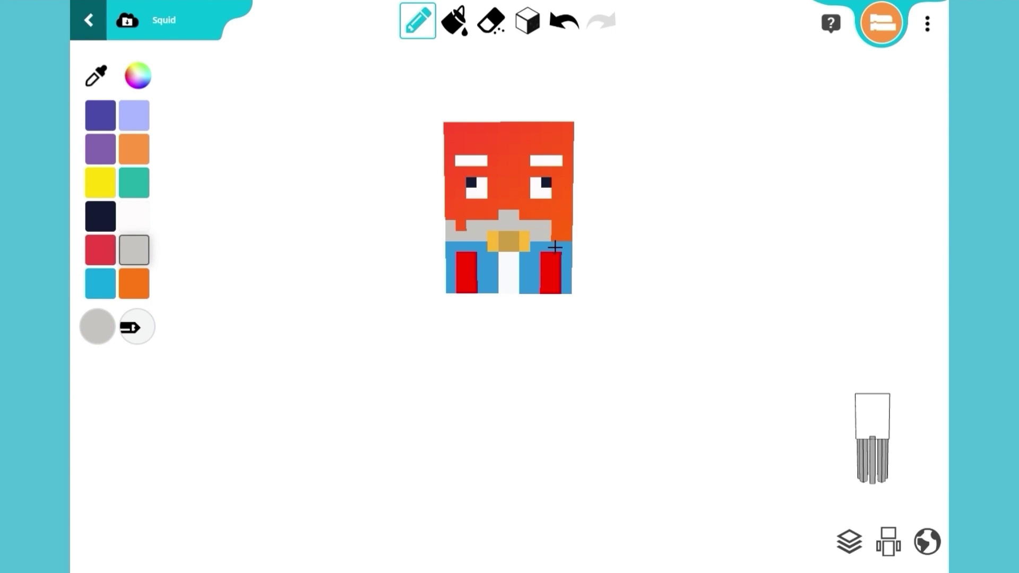